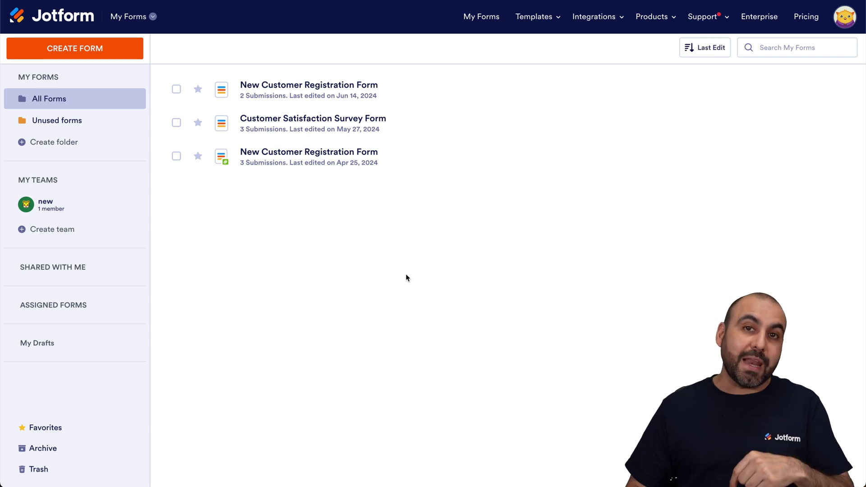
# Step: Search Jotform's form templates for 'newsletter'
pyautogui.moveTo(539, 23)
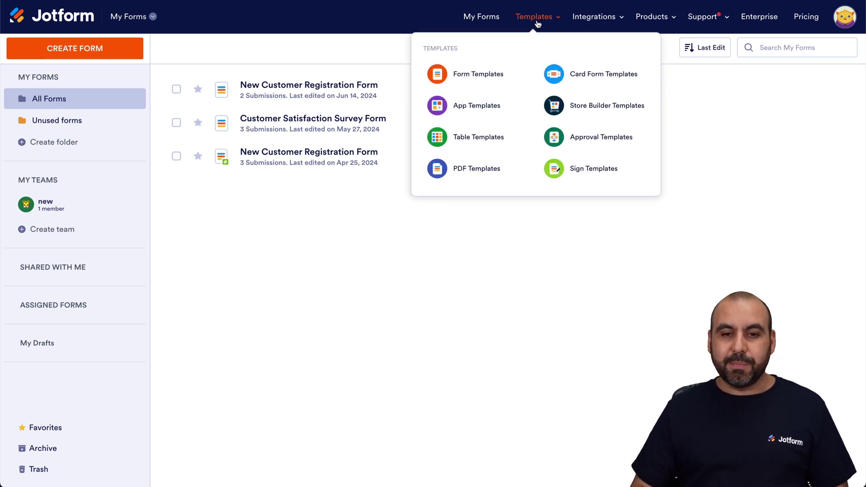
pyautogui.click(463, 81)
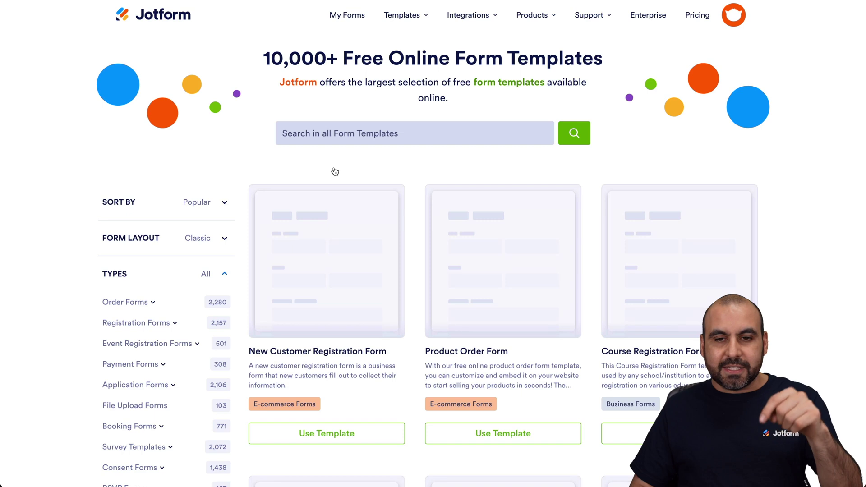
pyautogui.click(320, 136)
pyautogui.write('newsletter')
pyautogui.press('Return')
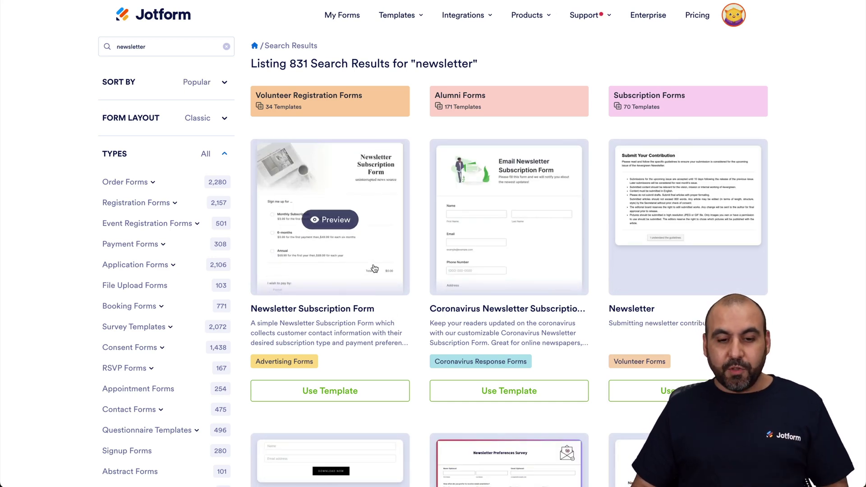
# Step: Preview the Newsletter Subscription Form template, trying its name field, then close the preview
pyautogui.click(338, 235)
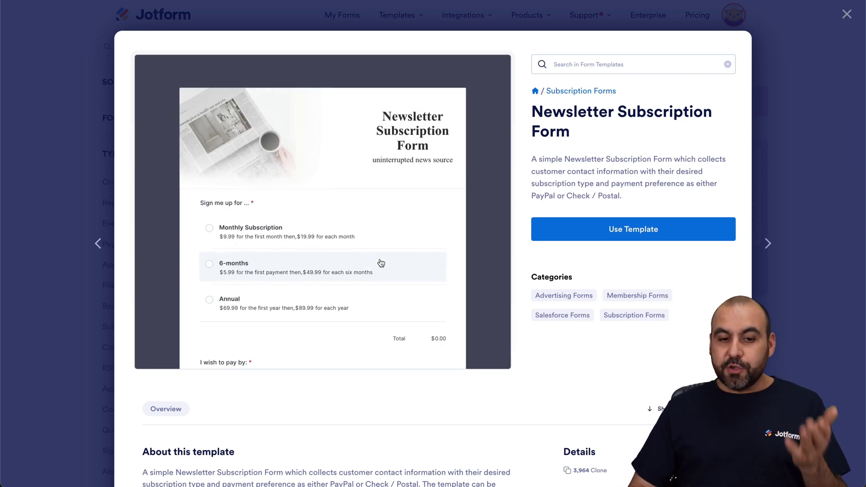
pyautogui.scroll(-4, 365, 261)
pyautogui.scroll(-2, 380, 262)
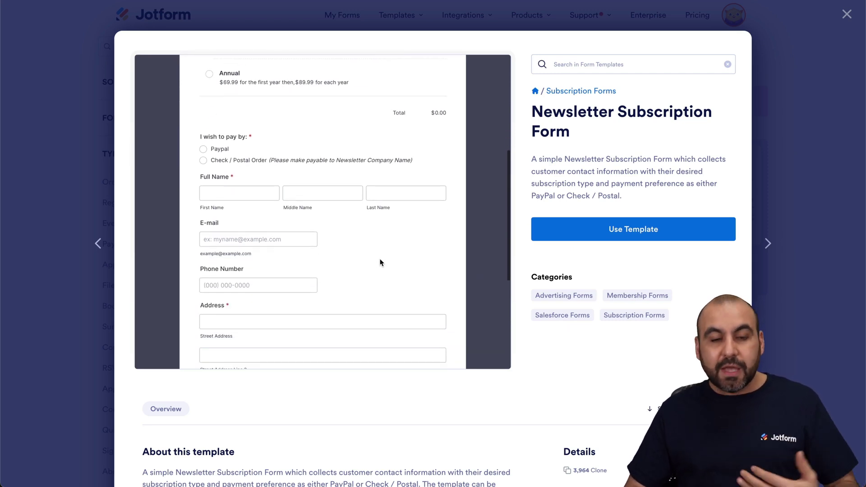
pyautogui.scroll(-3, 380, 259)
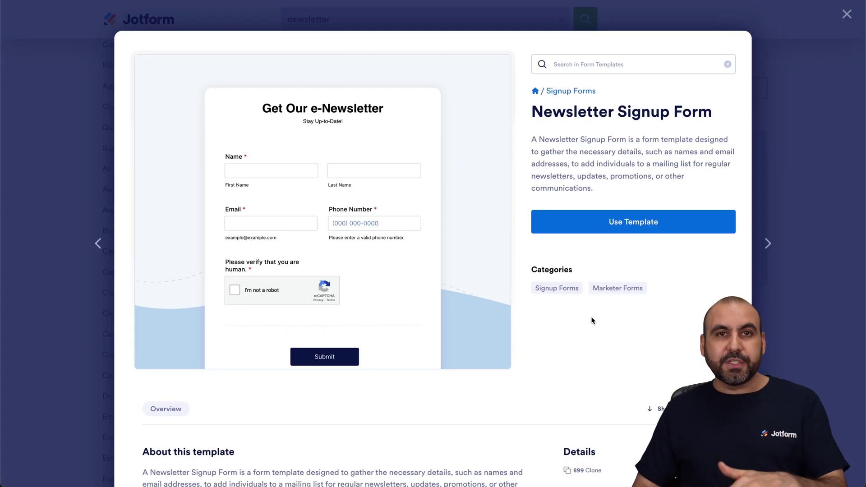
pyautogui.scroll(-1, 330, 236)
pyautogui.scroll(-2, 330, 236)
pyautogui.scroll(3, 331, 236)
pyautogui.click(296, 167)
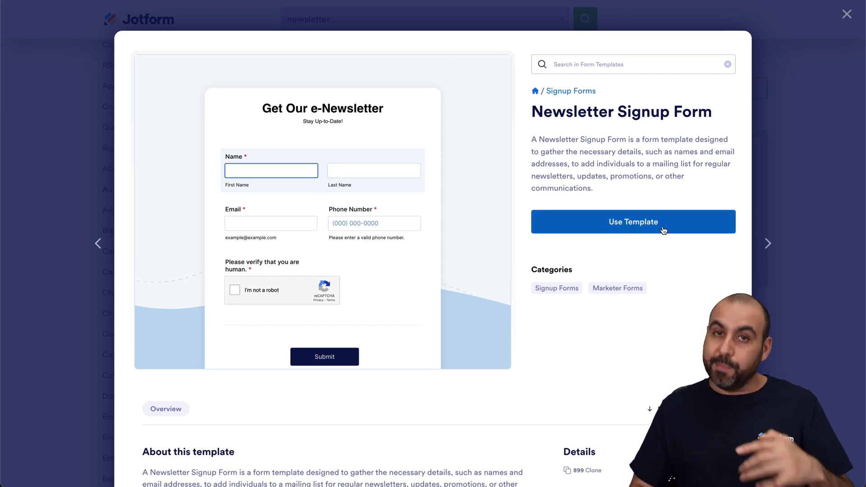
pyautogui.click(845, 15)
pyautogui.scroll(7, 425, 228)
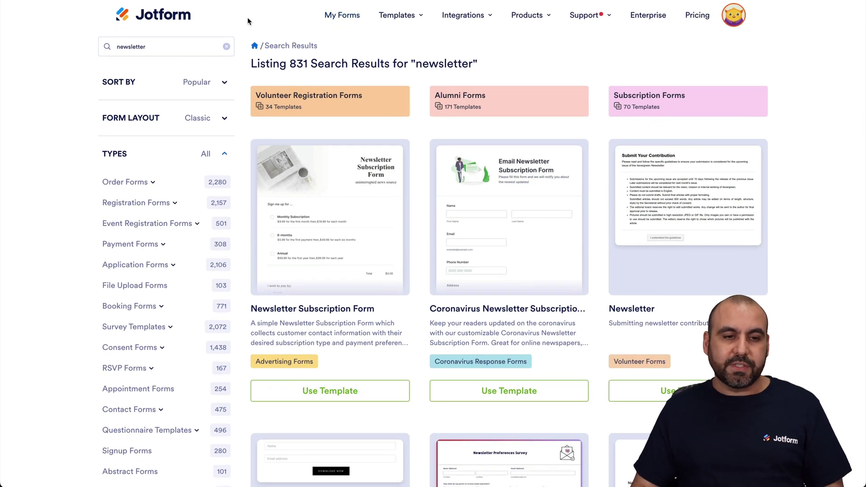
# Step: Start a blank Classic Form from scratch in My Forms and show the Add Element list
pyautogui.click(339, 28)
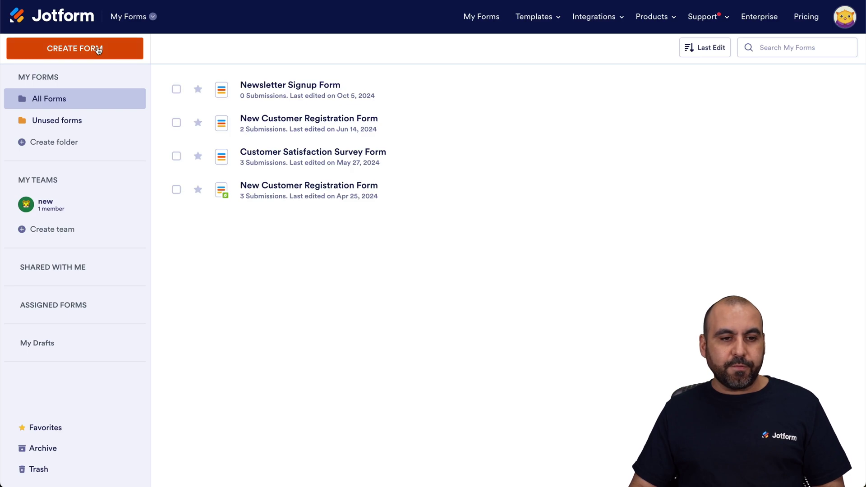
pyautogui.click(98, 50)
pyautogui.click(273, 163)
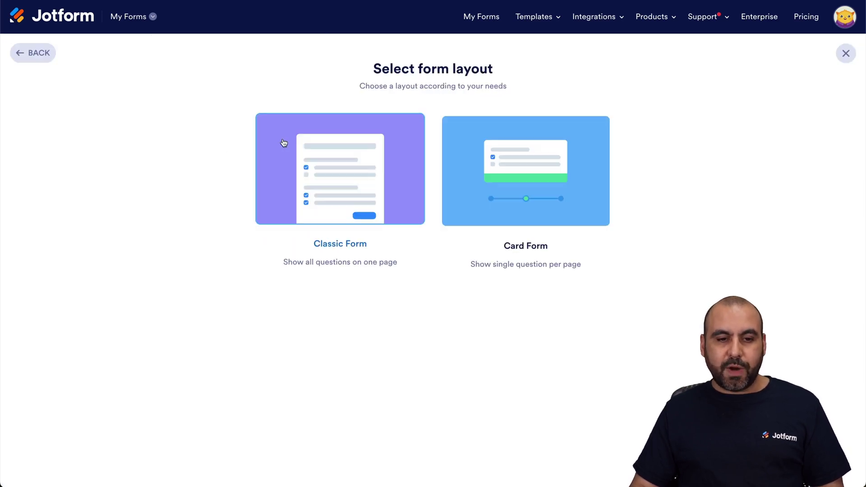
pyautogui.click(356, 174)
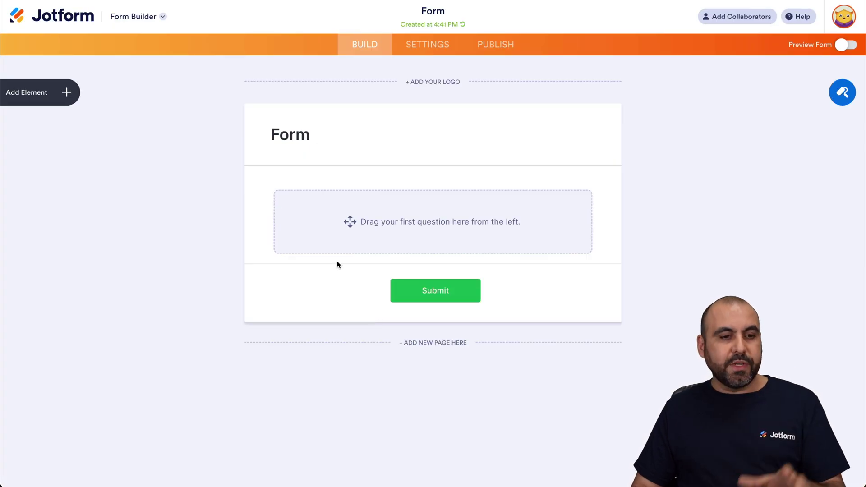
pyautogui.click(66, 92)
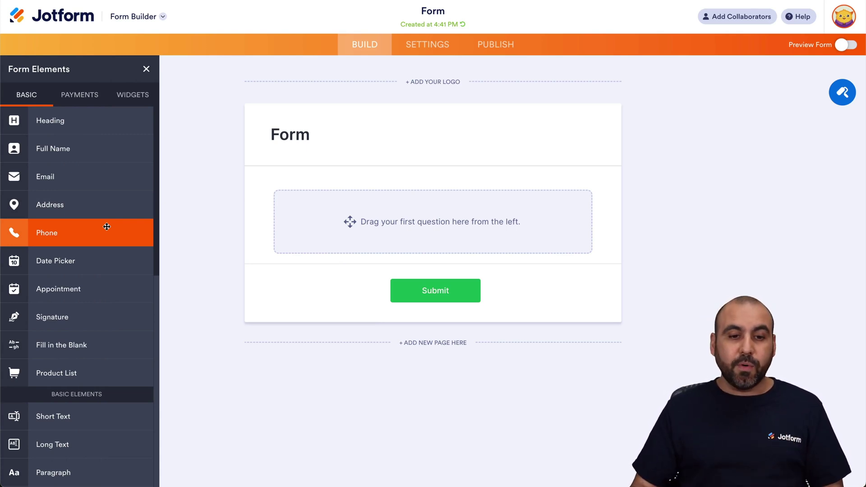
# Step: Add Full Name and Email fields and rename the form heading to 'Newsletter'
pyautogui.click(78, 150)
pyautogui.click(85, 174)
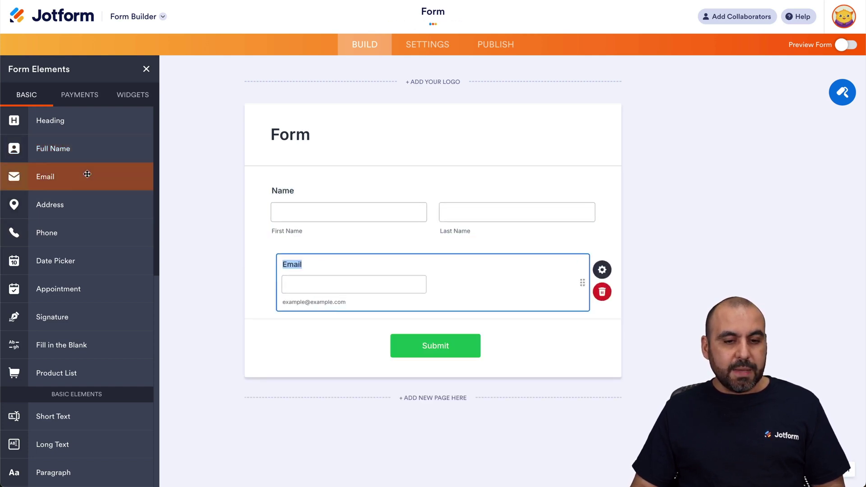
pyautogui.click(293, 135)
pyautogui.write('Newsletter')
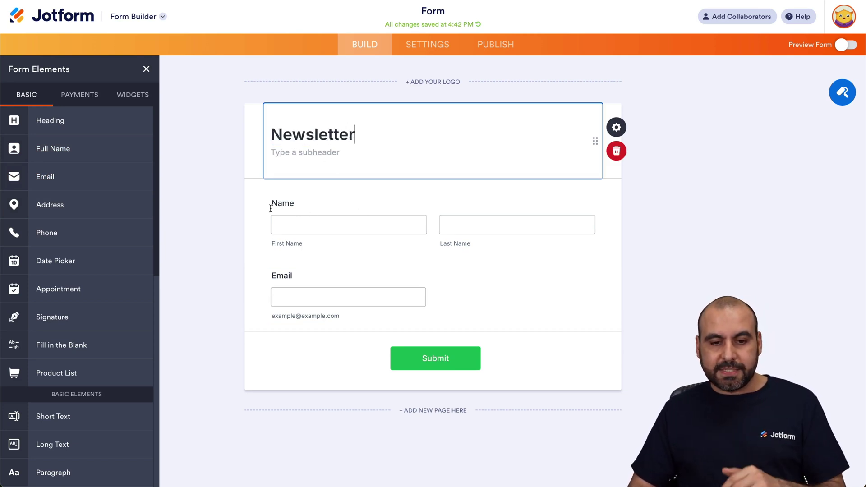
pyautogui.click(243, 220)
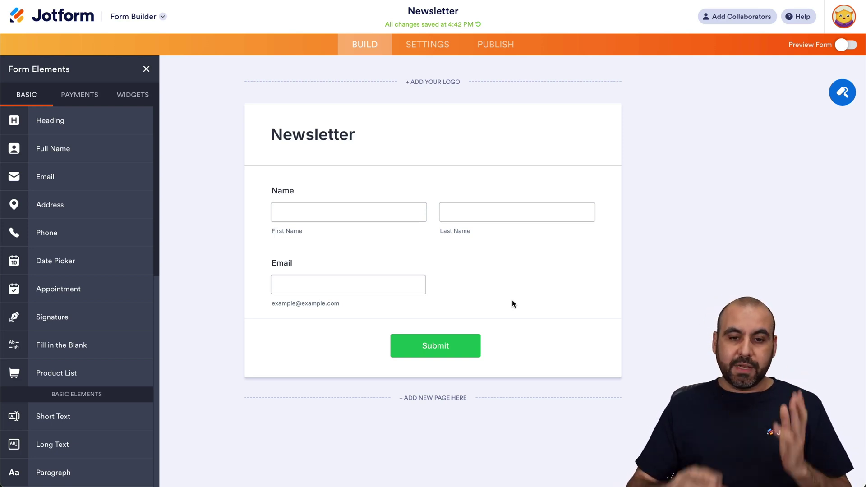
# Step: Enable Shrink in Advanced for both Name and Email so they sit side by side
pyautogui.click(419, 235)
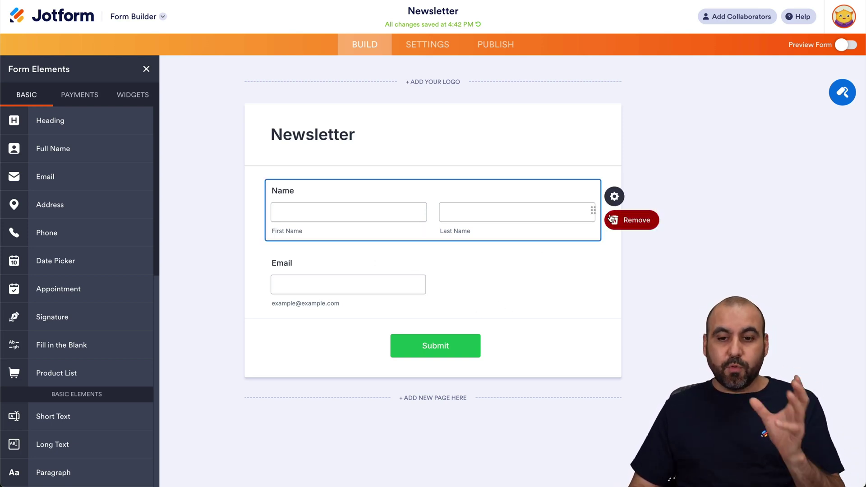
pyautogui.click(614, 197)
pyautogui.click(826, 100)
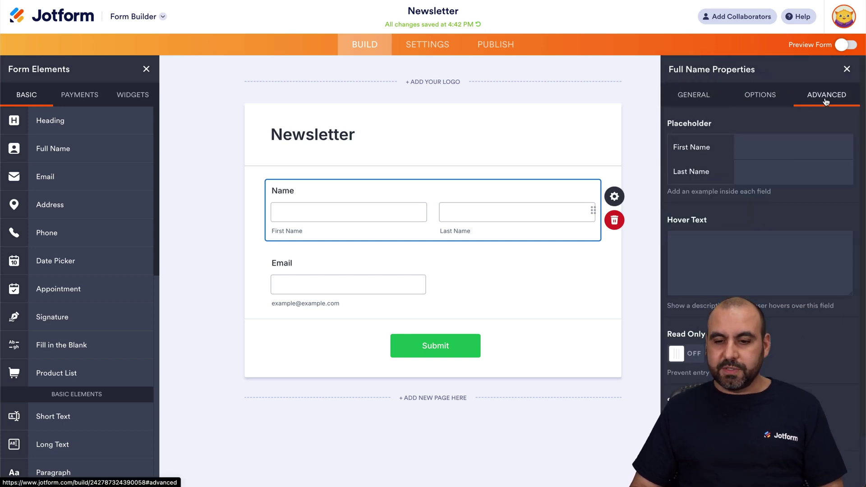
pyautogui.scroll(-2, 826, 101)
pyautogui.click(690, 363)
pyautogui.click(387, 269)
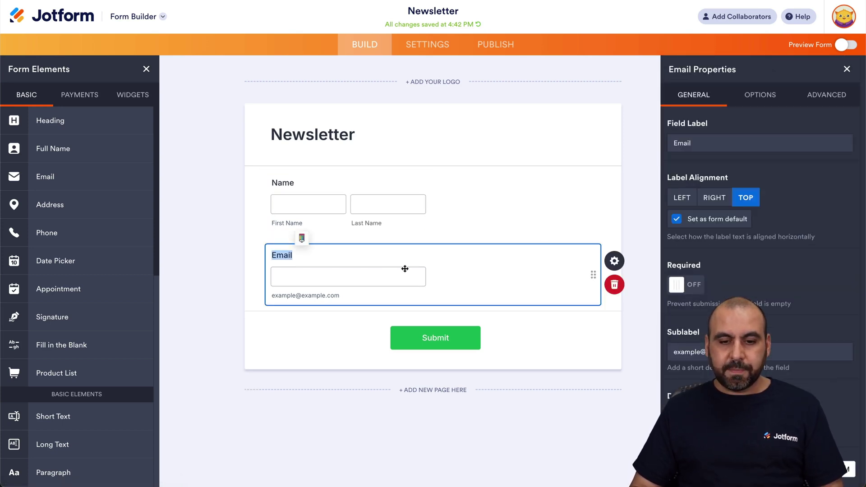
pyautogui.click(808, 96)
pyautogui.scroll(-2, 760, 251)
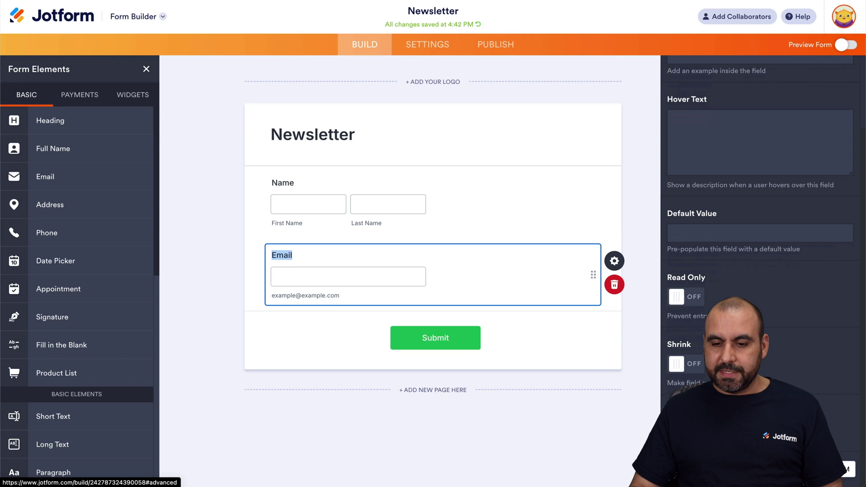
pyautogui.click(681, 364)
pyautogui.click(562, 325)
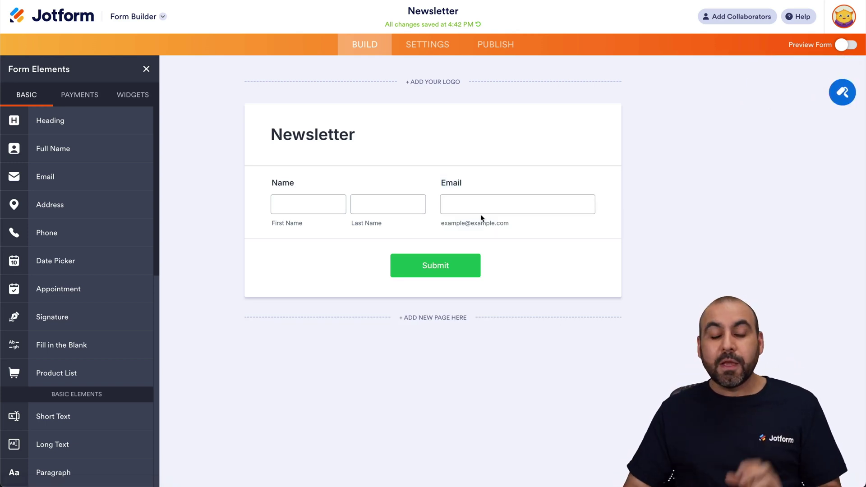
pyautogui.click(494, 51)
# Step: Filter platforms by 'wordpress', compare WordPress.com and WordPress.org, and copy the WordPress.org embed code
pyautogui.click(70, 326)
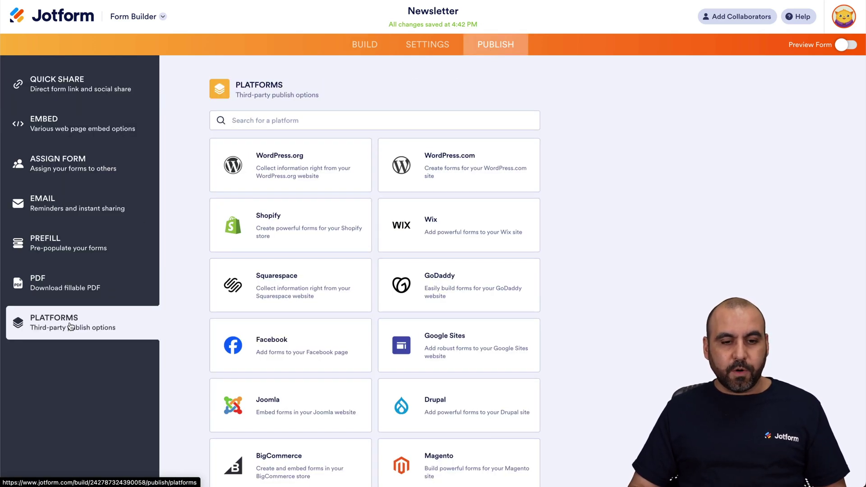
pyautogui.click(333, 115)
pyautogui.write('wordpress')
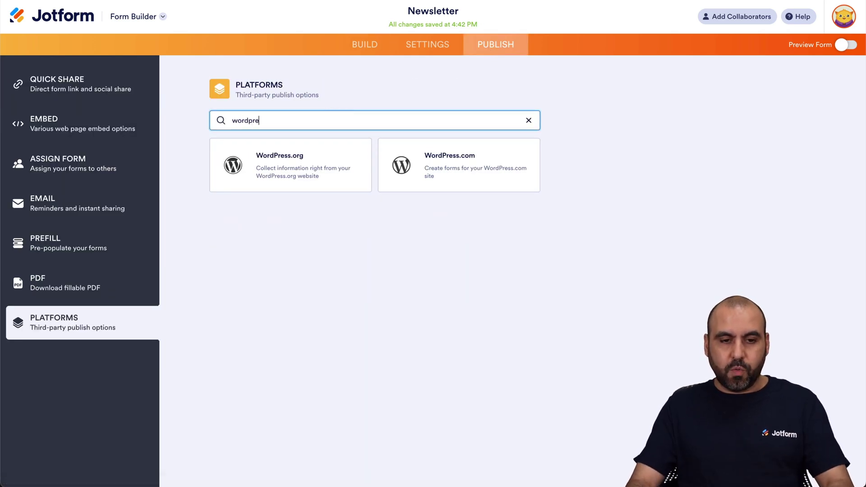
pyautogui.click(359, 168)
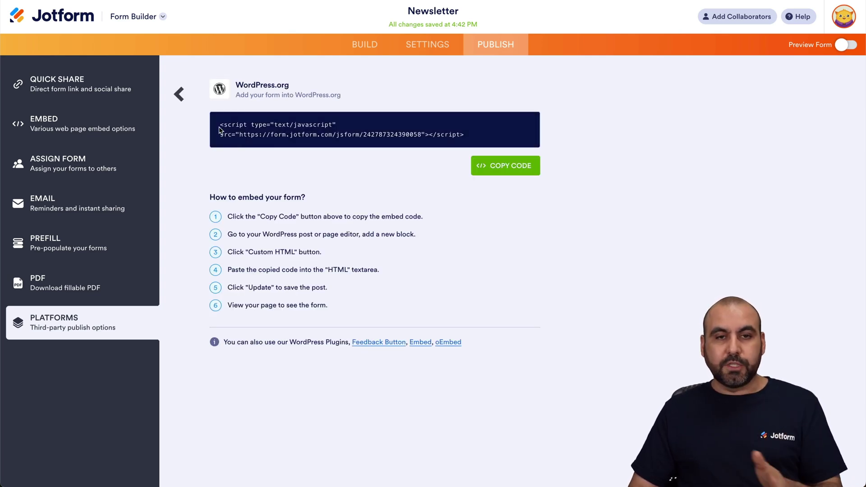
pyautogui.click(183, 95)
pyautogui.click(420, 166)
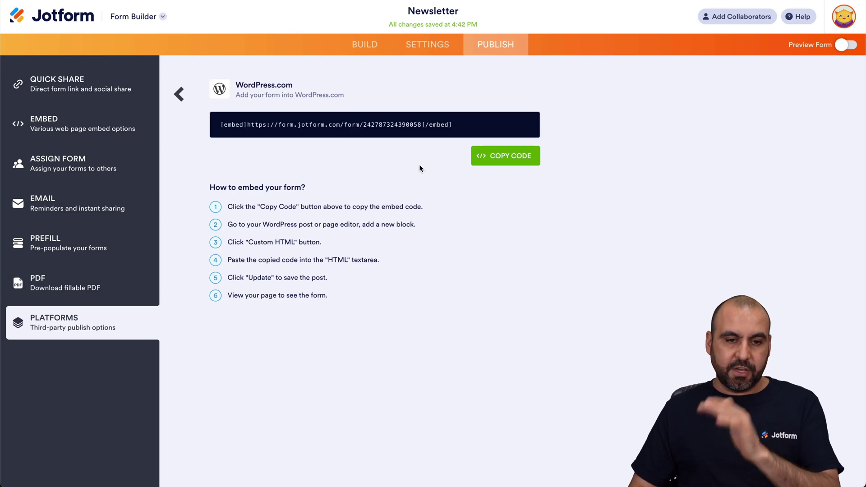
pyautogui.click(180, 95)
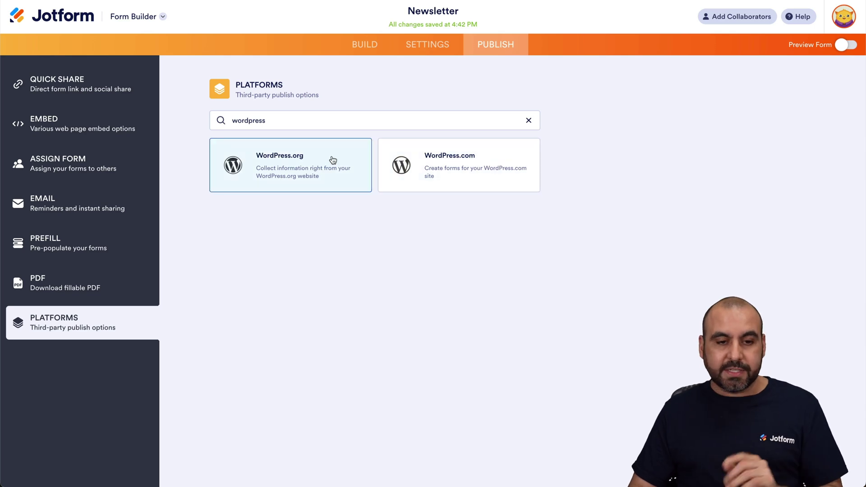
pyautogui.click(319, 160)
pyautogui.click(517, 164)
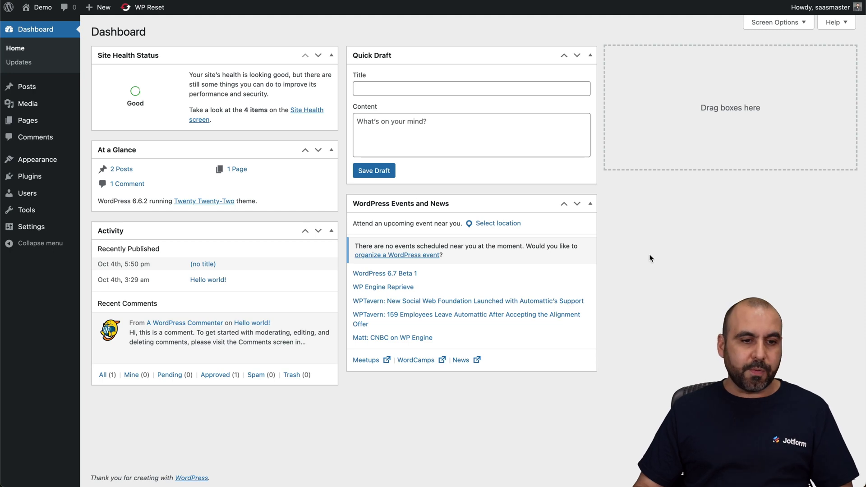
# Step: Create a new page titled 'Newsletter' with a Custom HTML block holding the pasted embed code
pyautogui.click(38, 118)
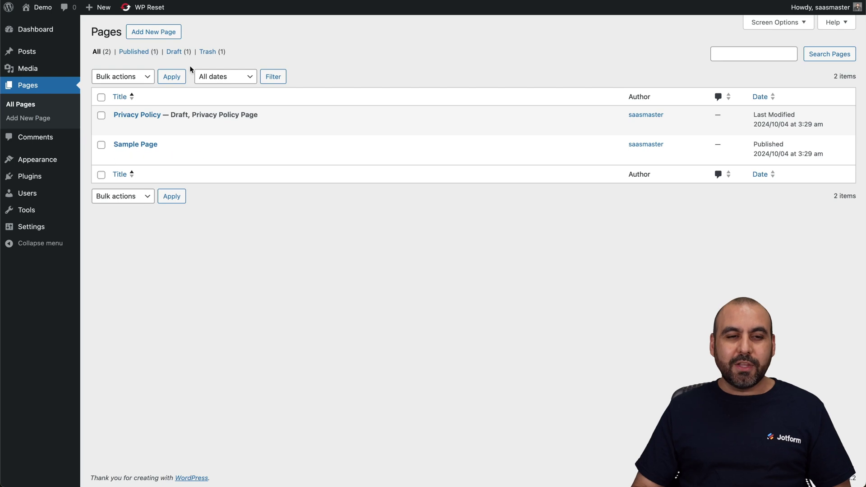
pyautogui.click(170, 33)
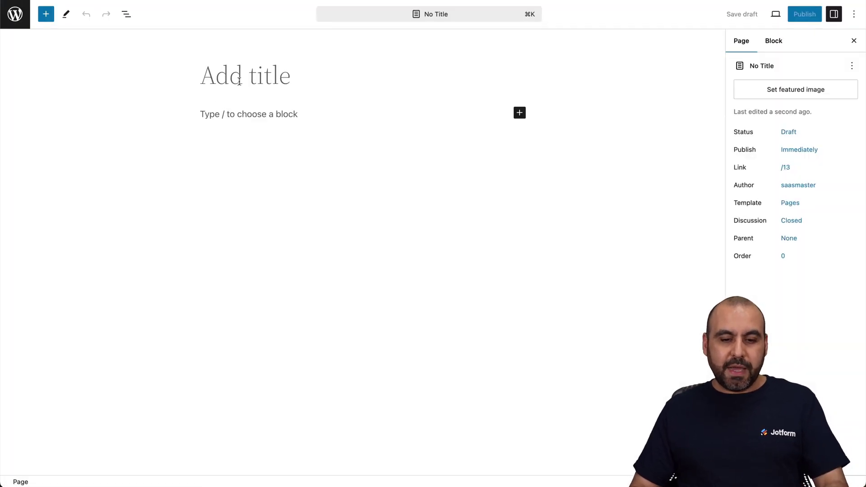
pyautogui.write('Newsletter')
pyautogui.click(267, 119)
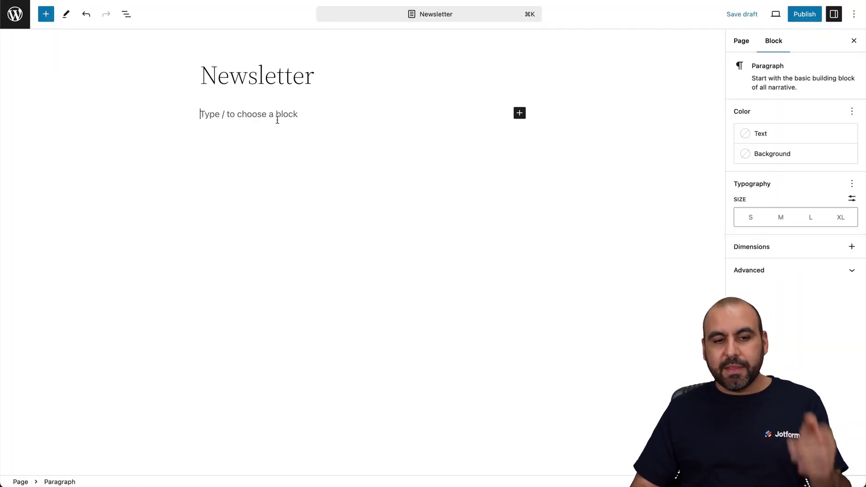
pyautogui.click(520, 113)
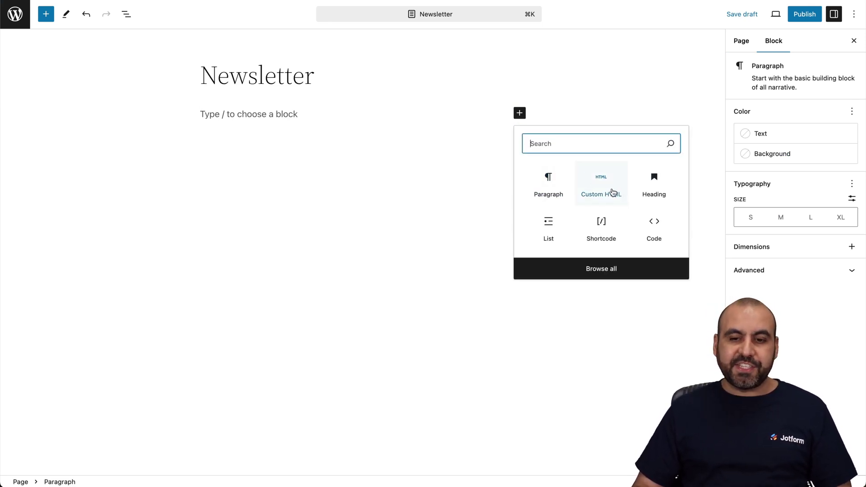
pyautogui.write('html')
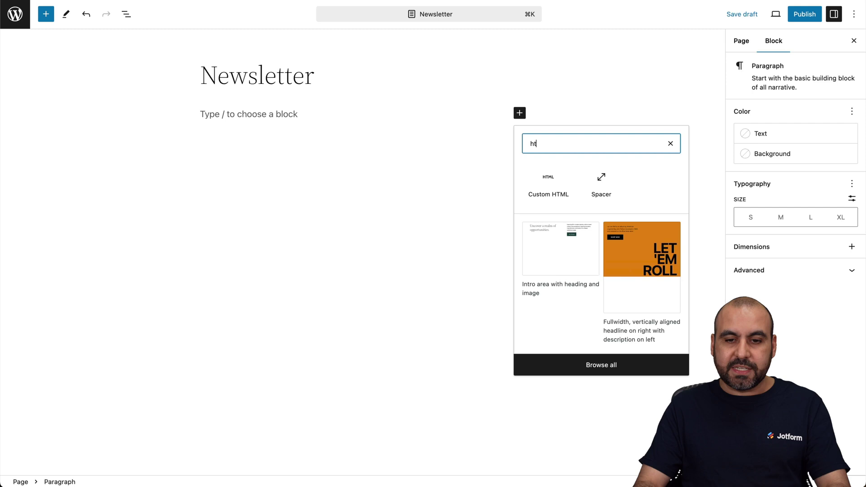
pyautogui.click(569, 191)
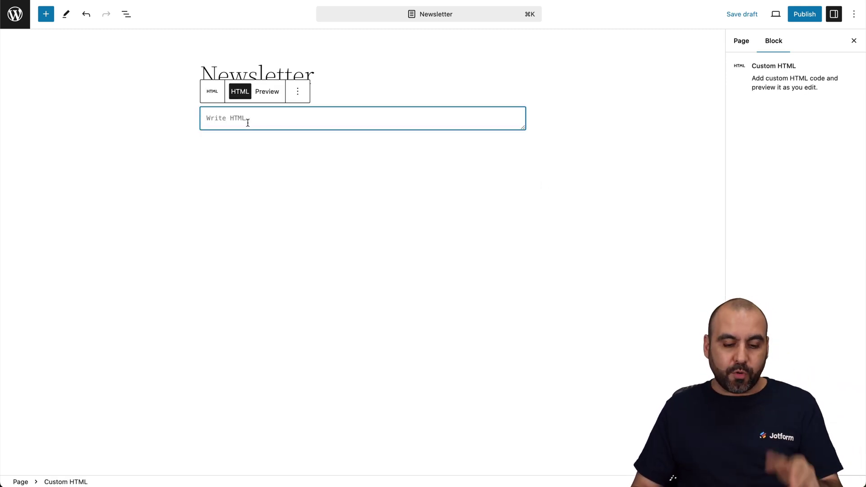
pyautogui.press('super+v')
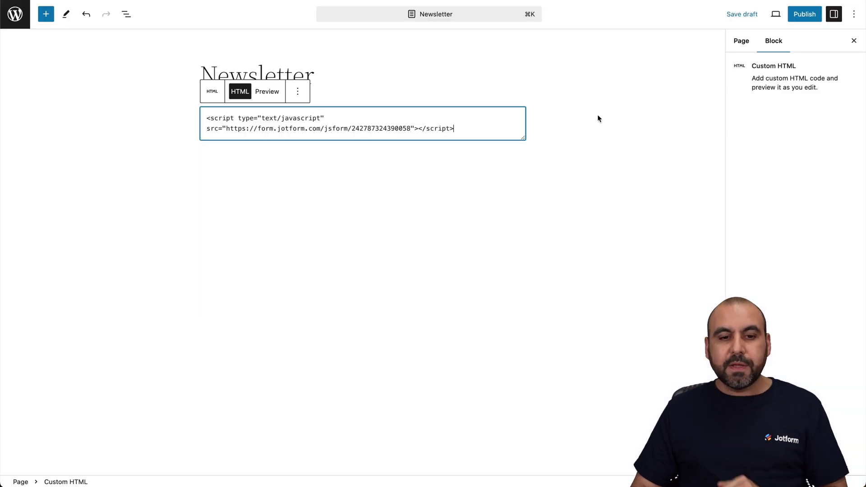
pyautogui.click(559, 182)
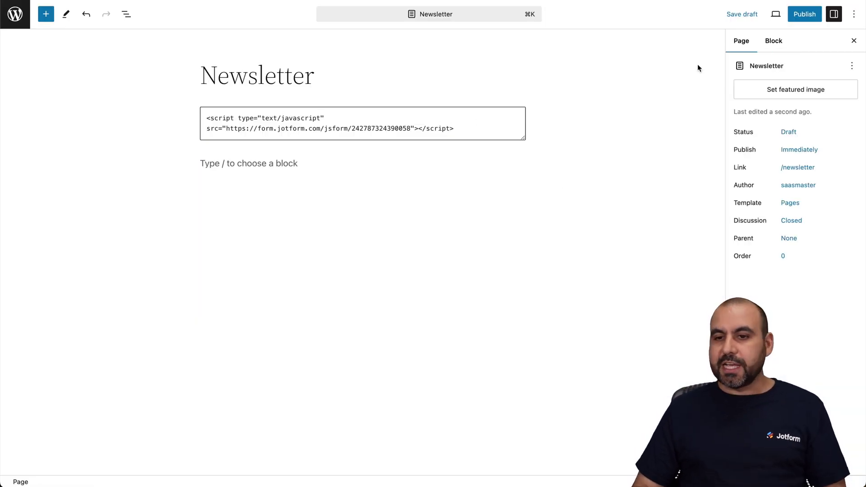
# Step: Publish the Newsletter page and view it live
pyautogui.click(805, 14)
pyautogui.click(769, 14)
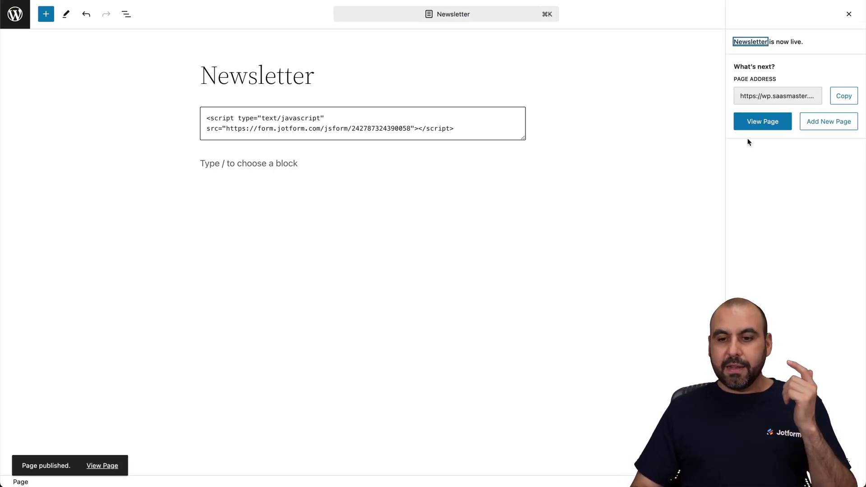
pyautogui.click(765, 121)
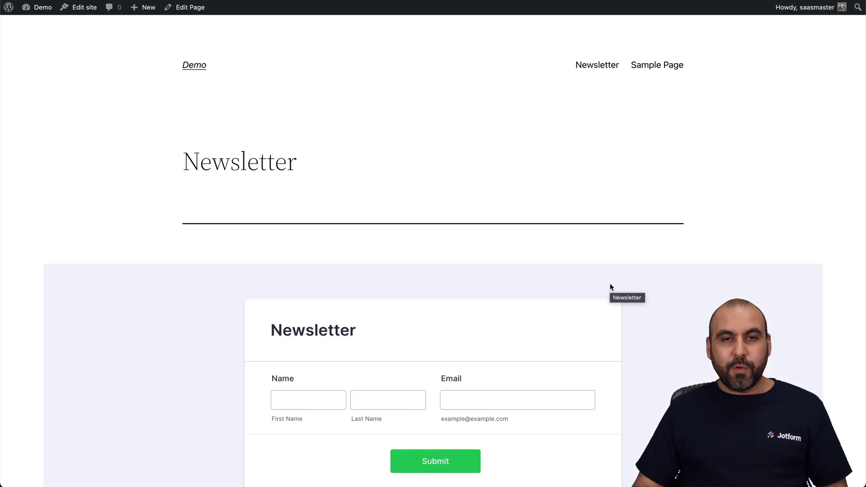
# Step: Scroll through the live Newsletter page, then return to the Dashboard and open Posts
pyautogui.scroll(-5, 610, 287)
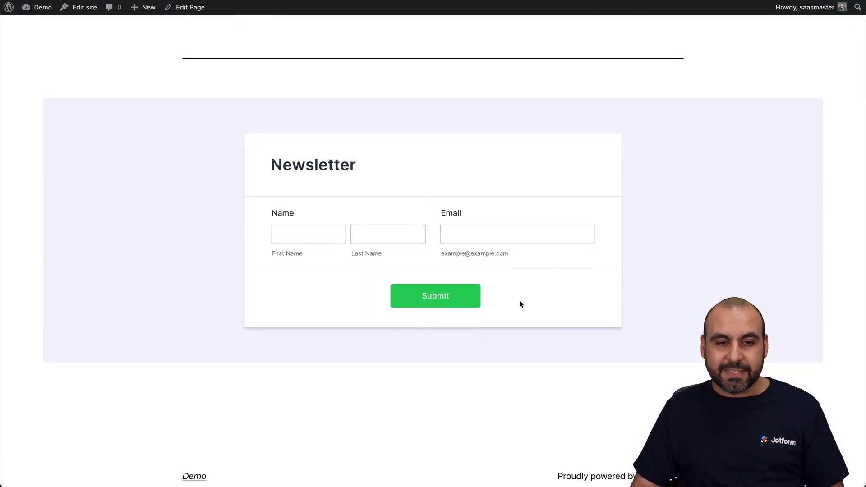
pyautogui.scroll(5, 521, 305)
pyautogui.scroll(-4, 521, 304)
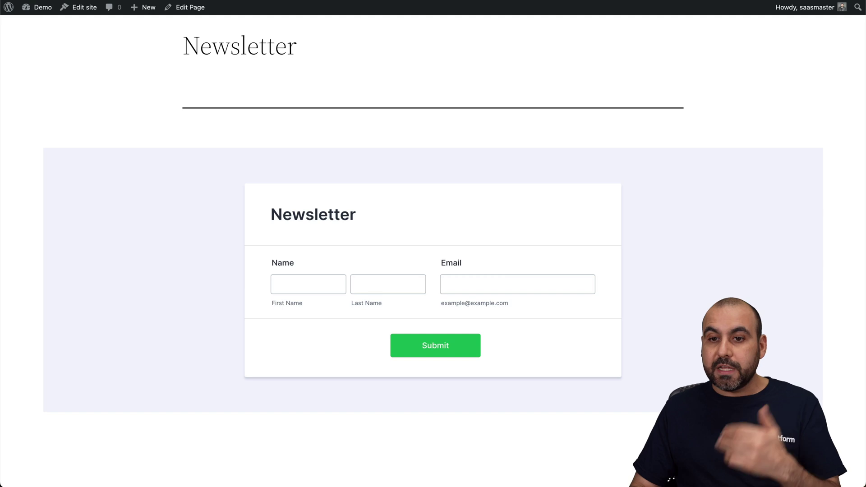
pyautogui.scroll(4, 366, 66)
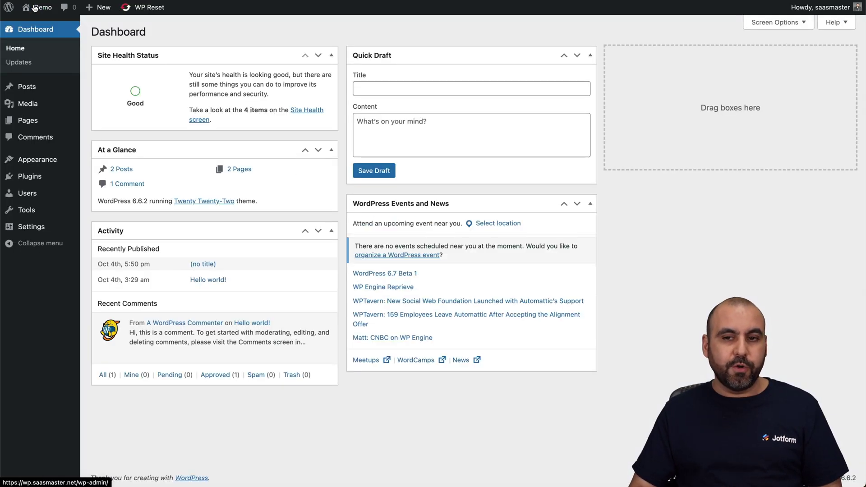
pyautogui.click(43, 7)
pyautogui.click(27, 86)
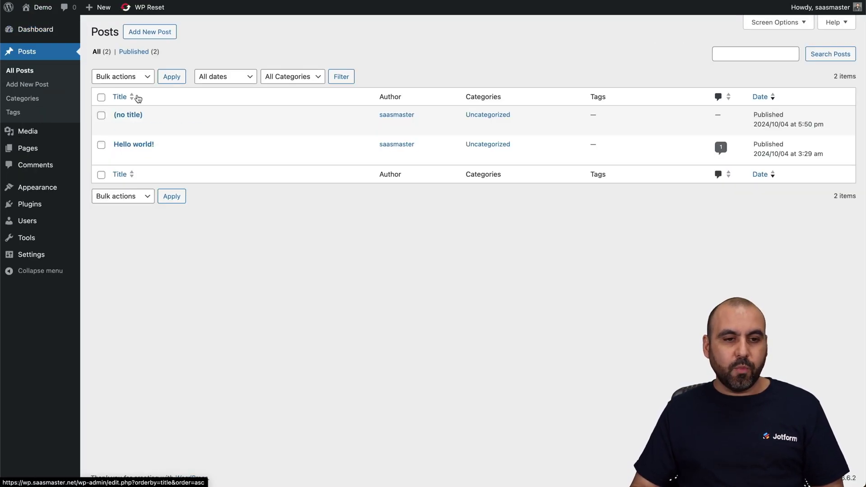
# Step: Start a new post and open then close the block inserter without adding anything
pyautogui.click(161, 39)
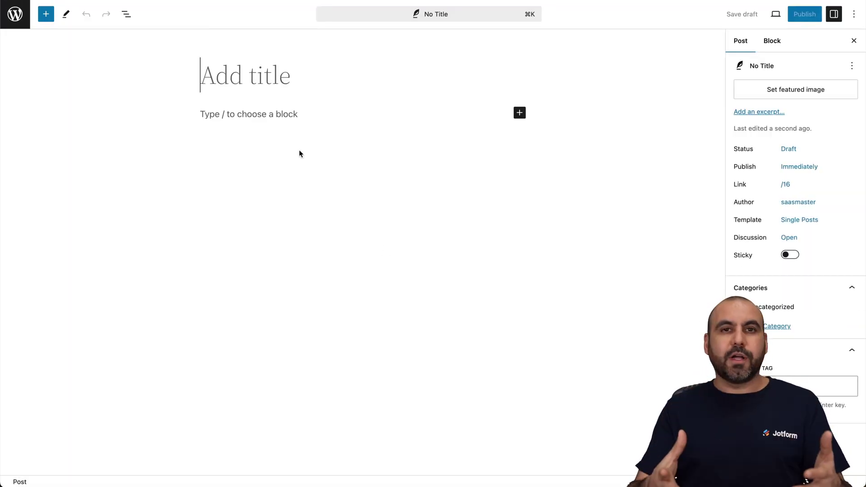
pyautogui.click(288, 117)
pyautogui.click(528, 114)
pyautogui.click(527, 114)
pyautogui.click(520, 113)
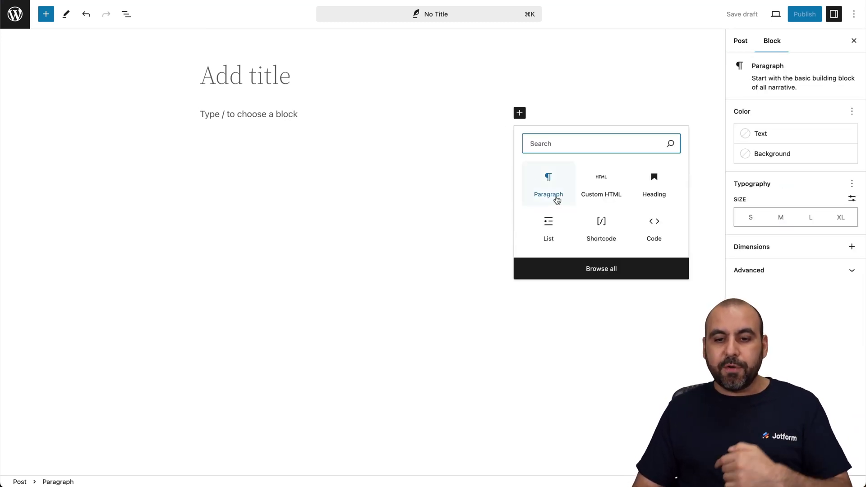
pyautogui.click(351, 168)
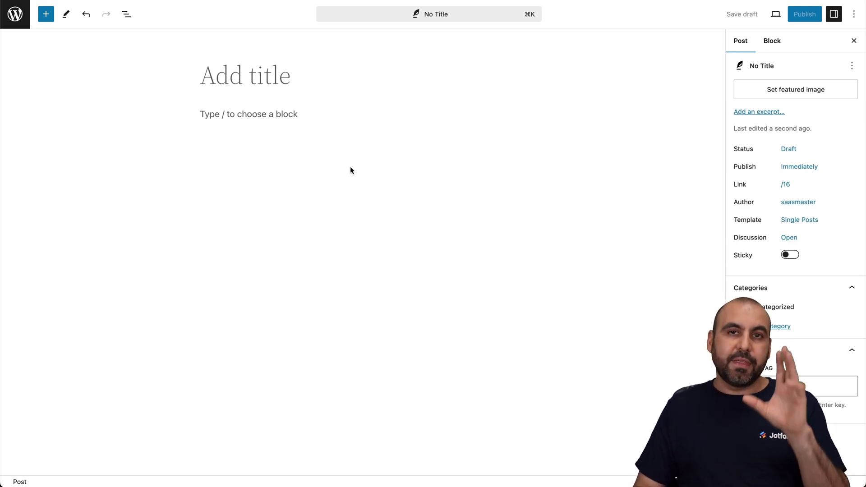
# Step: Leave the unsaved post and go to Plugins > Add New Plugin
pyautogui.click(15, 17)
pyautogui.click(463, 151)
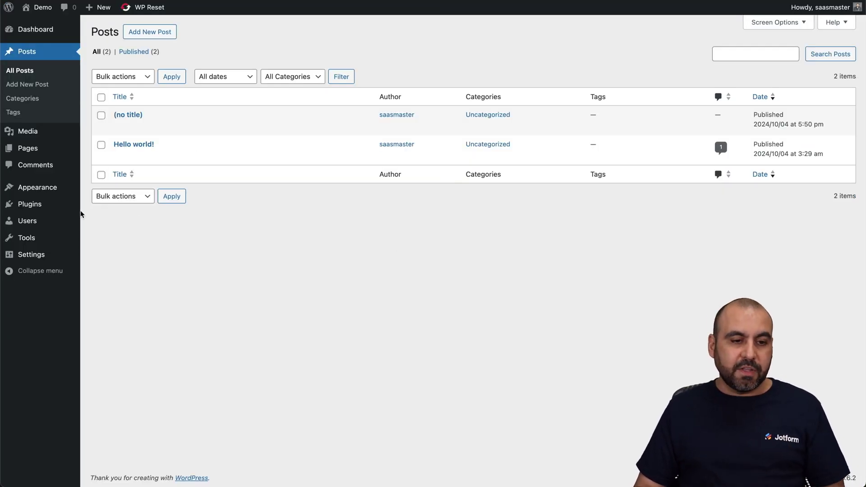
pyautogui.moveTo(45, 204)
pyautogui.click(108, 222)
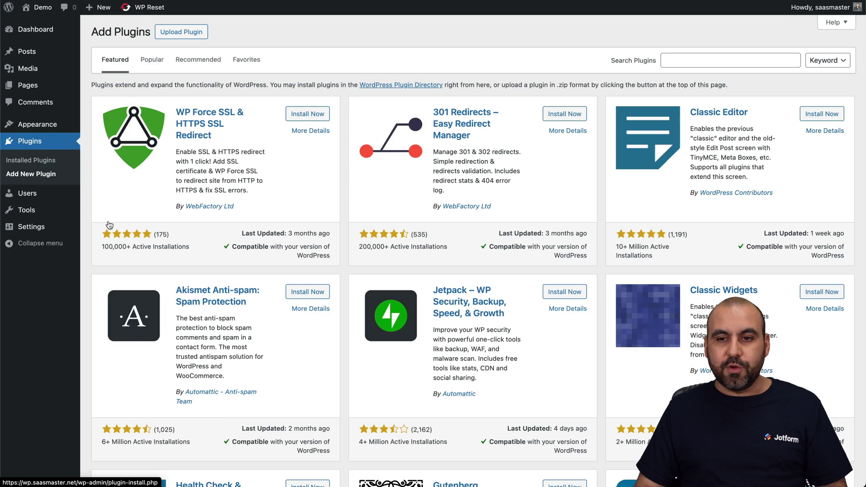
# Step: Search plugins for 'jot', then confirm Jotform Online Forms 1.3.2 is active in Installed Plugins
pyautogui.click(680, 62)
pyautogui.write('jotform')
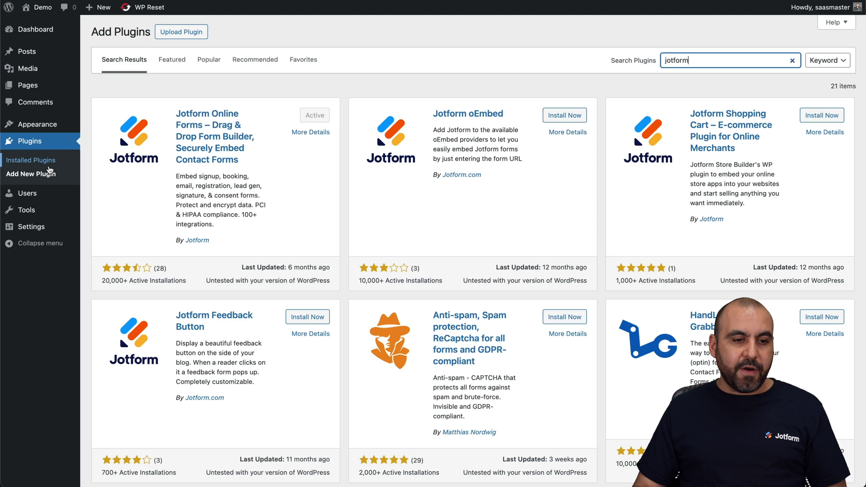
pyautogui.click(39, 161)
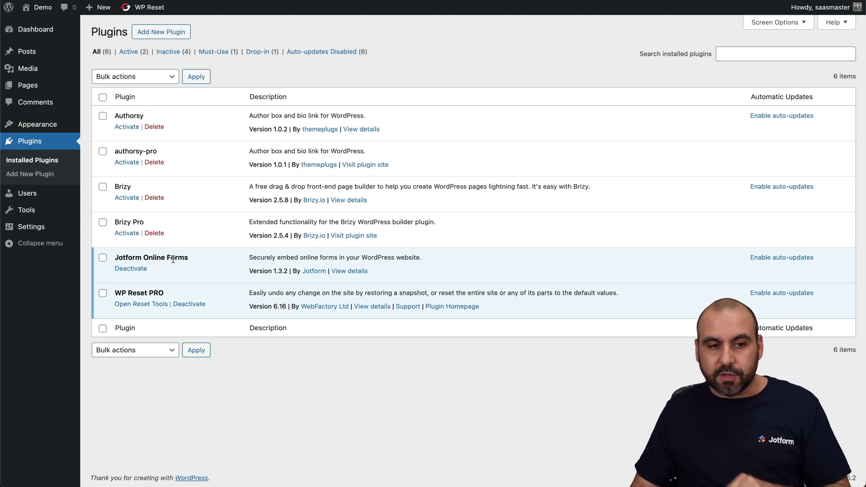
pyautogui.moveTo(43, 87)
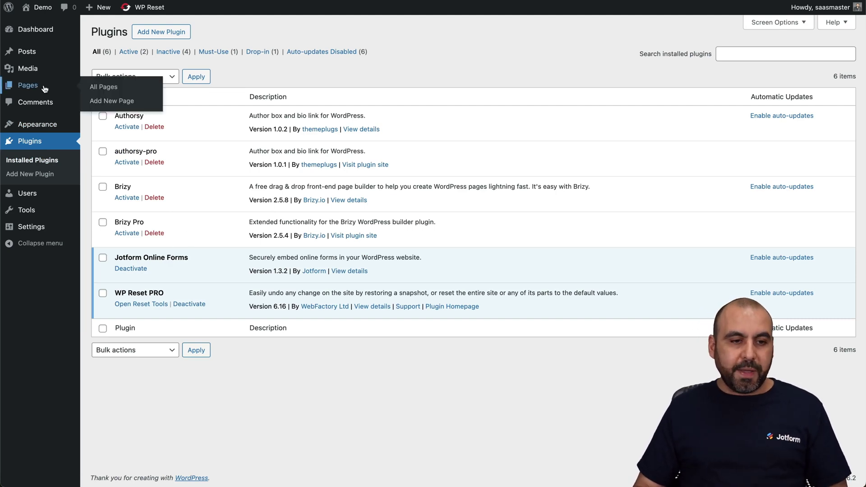
# Step: Create a new page titled 'Newsletter 2' and add a Classic block
pyautogui.click(120, 102)
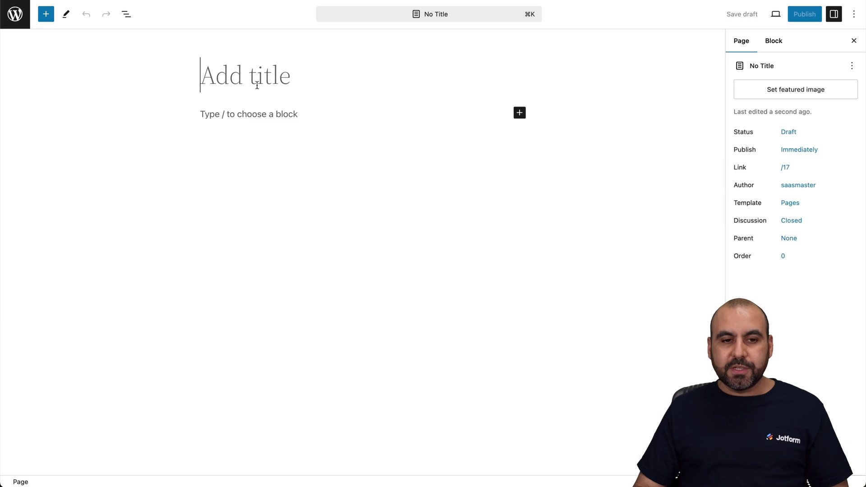
pyautogui.write('Newsletter 2')
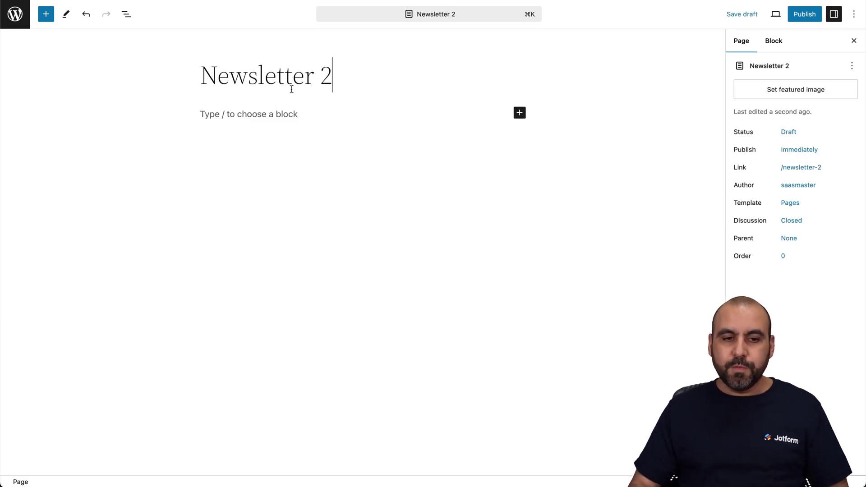
pyautogui.press('Return')
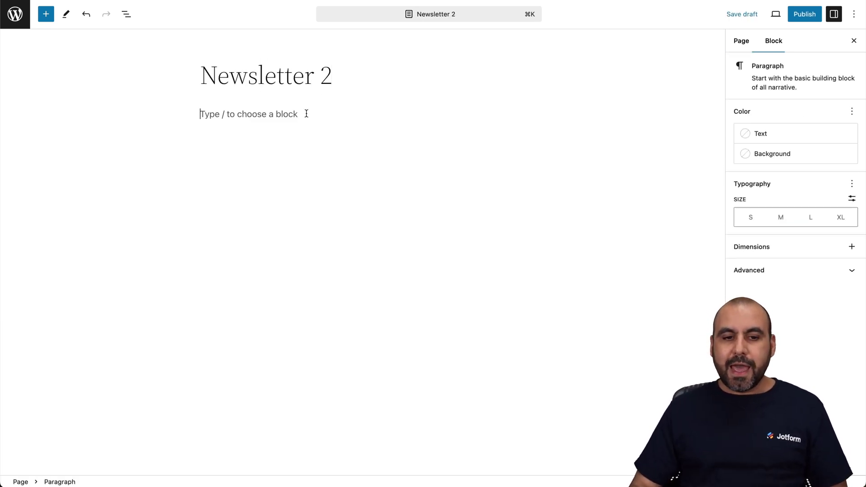
pyautogui.click(522, 115)
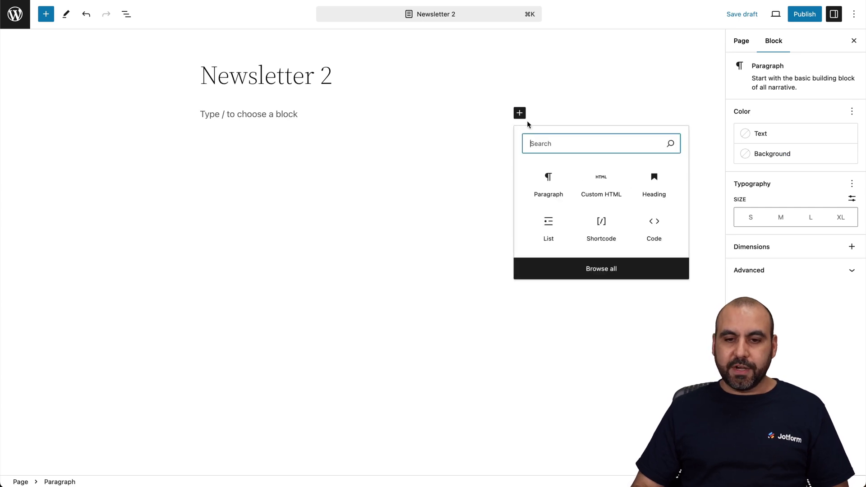
pyautogui.write('class')
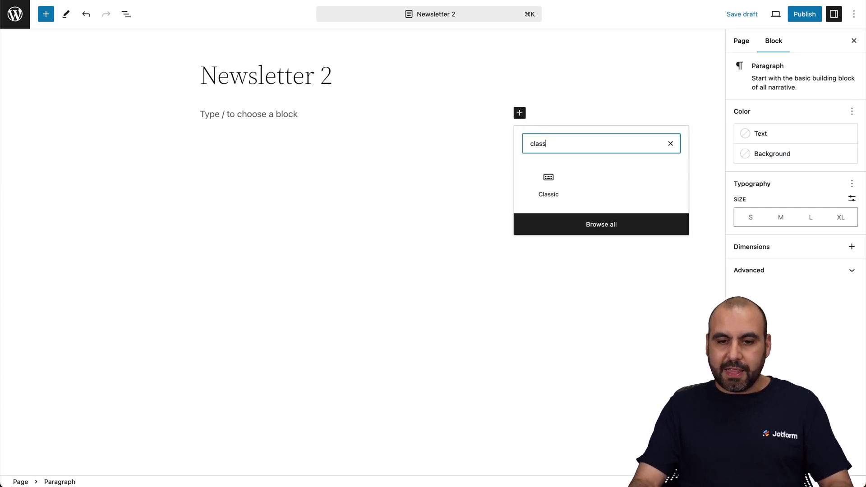
pyautogui.write('i')
pyautogui.click(549, 186)
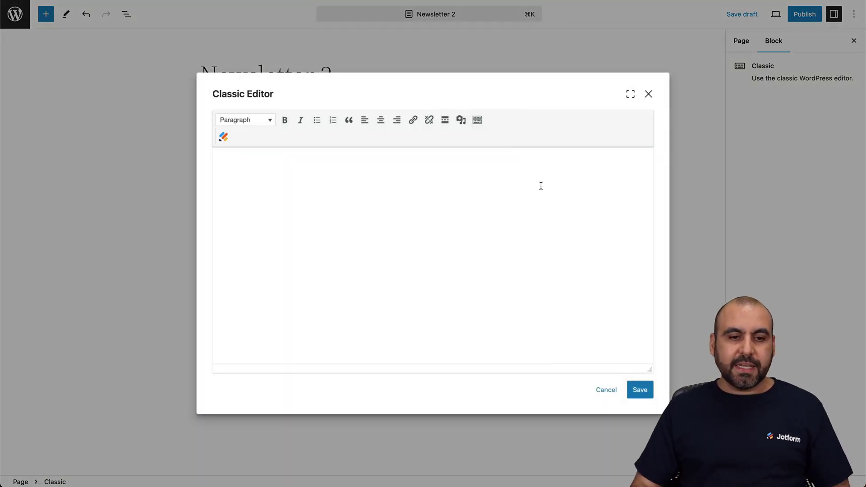
# Step: Insert the Newsletter form's shortcode into the Classic block using the Jotform button and save
pyautogui.click(225, 139)
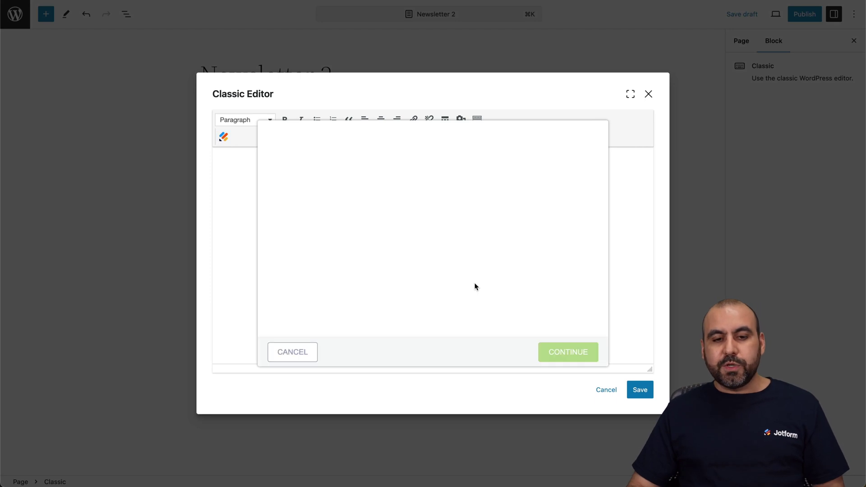
pyautogui.scroll(-3, 473, 298)
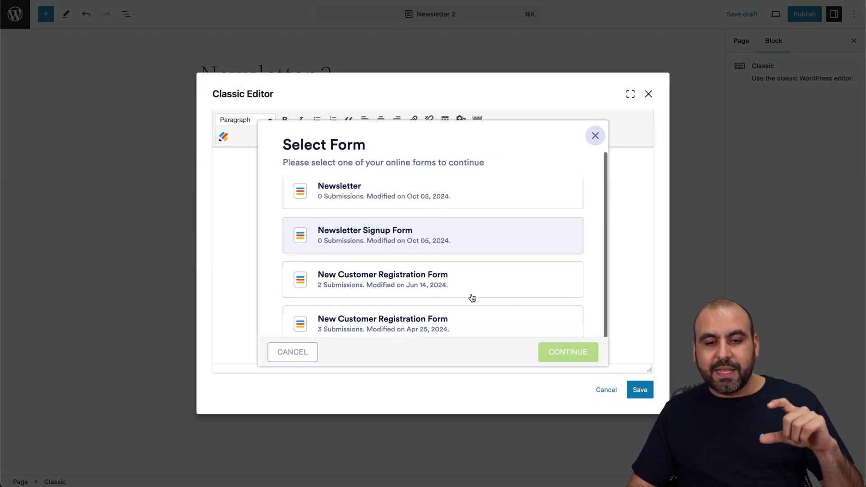
pyautogui.scroll(3, 473, 298)
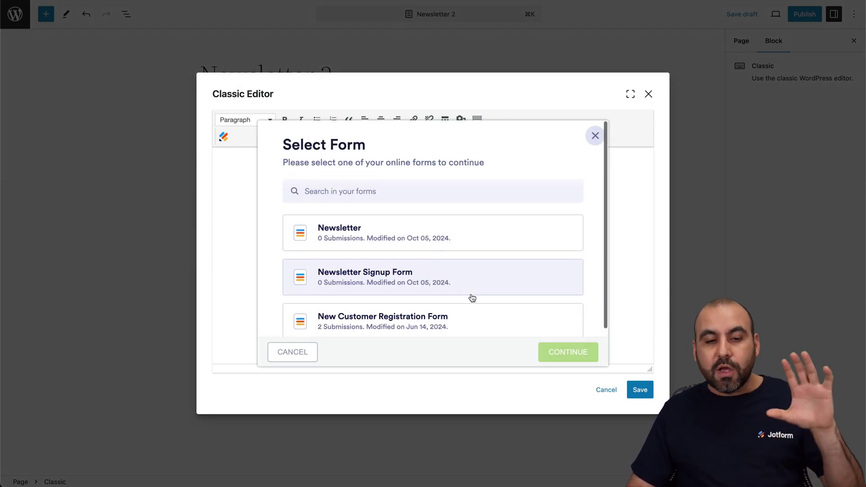
pyautogui.click(364, 232)
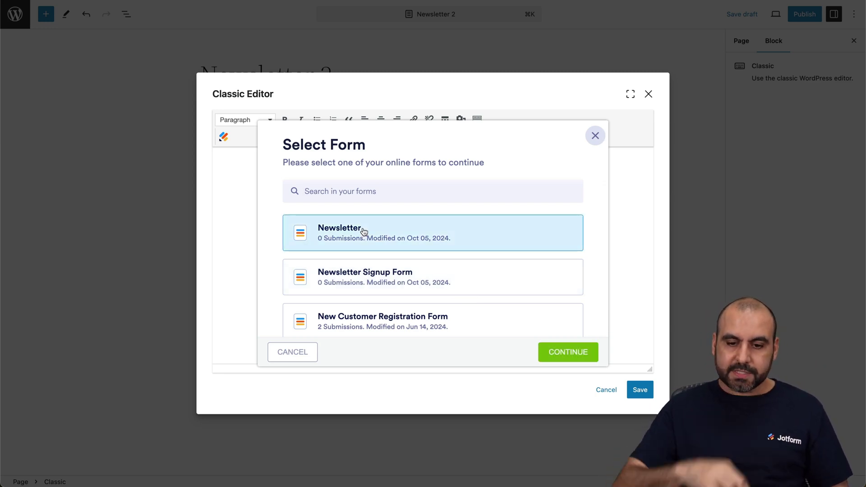
pyautogui.click(553, 348)
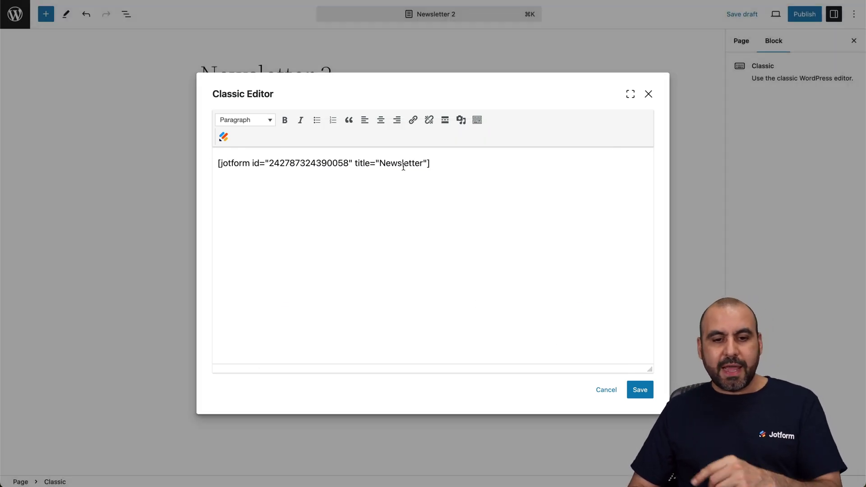
pyautogui.click(639, 389)
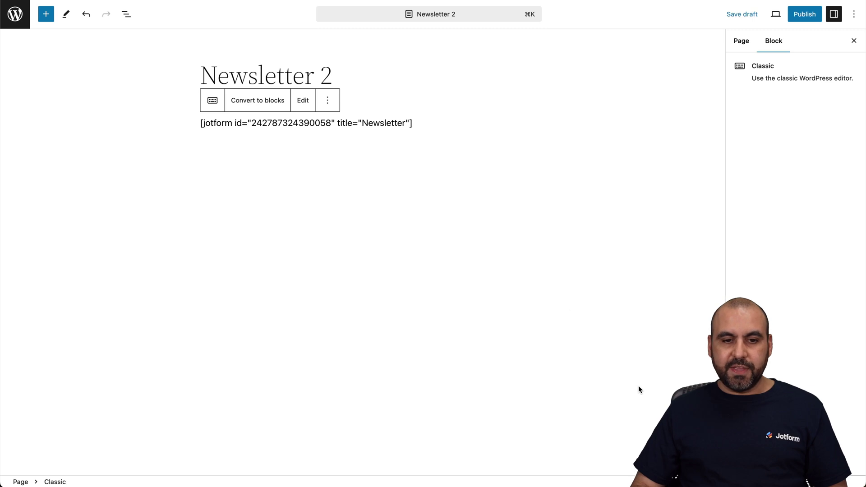
# Step: Publish Newsletter 2, view the live page to check the embedded form, then return
pyautogui.click(819, 14)
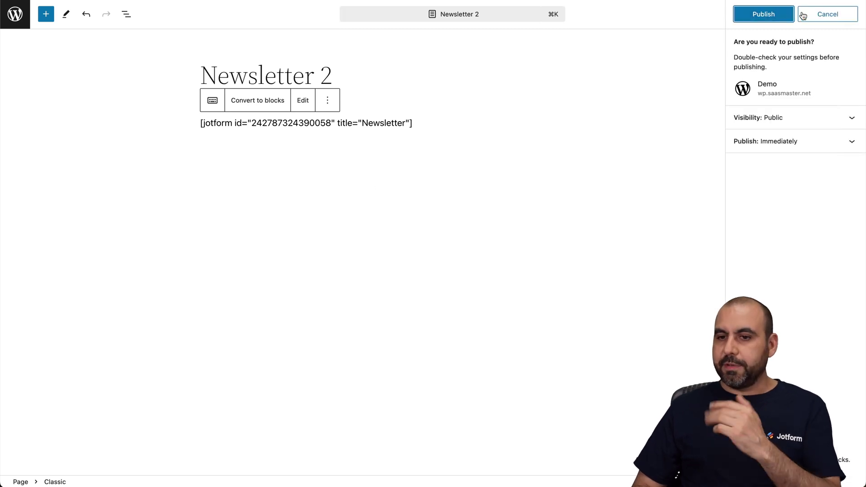
pyautogui.click(768, 14)
pyautogui.click(758, 120)
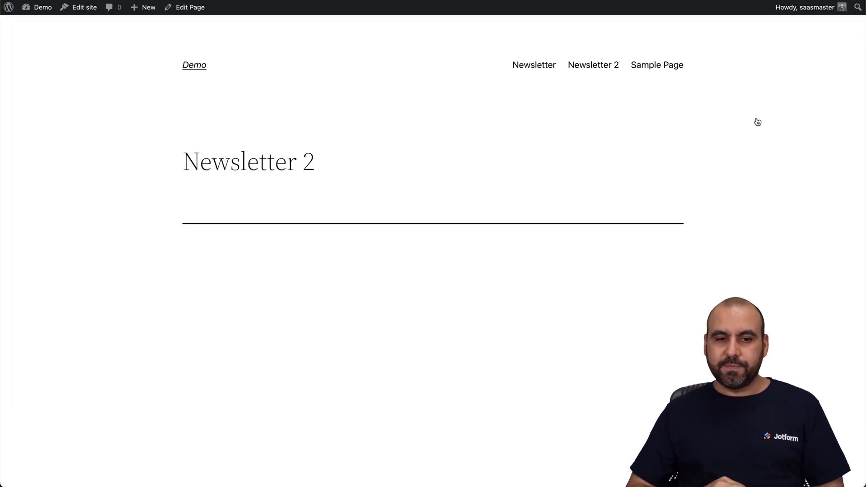
pyautogui.scroll(-5, 758, 122)
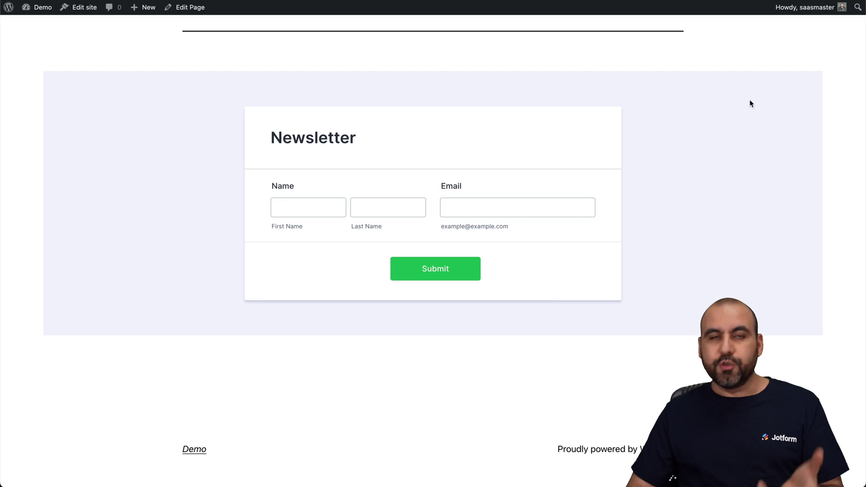
pyautogui.scroll(5, 593, 91)
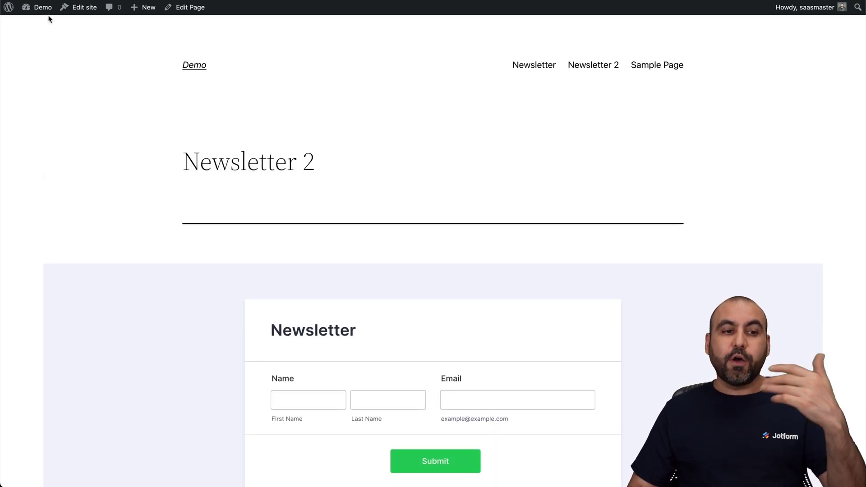
pyautogui.moveTo(43, 9)
pyautogui.click(36, 24)
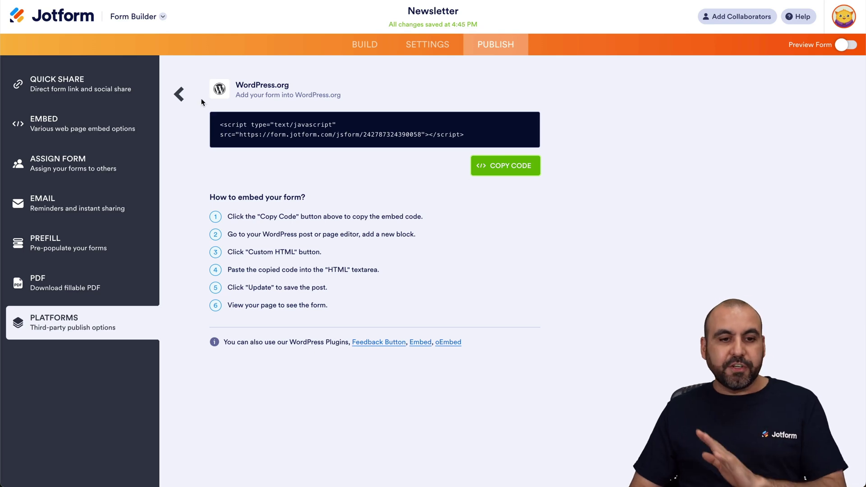
# Step: Leave the WordPress.org embed instructions and reopen the Newsletter form with its Name and Email fields in the builder
pyautogui.click(178, 95)
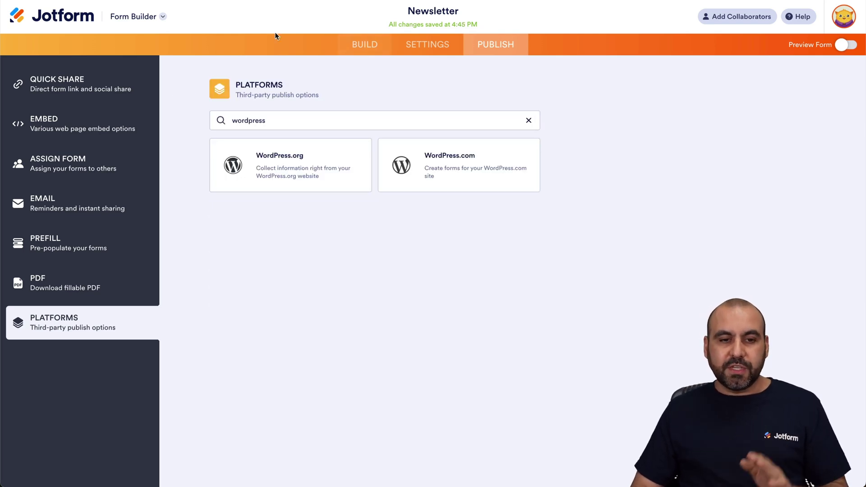
pyautogui.click(365, 44)
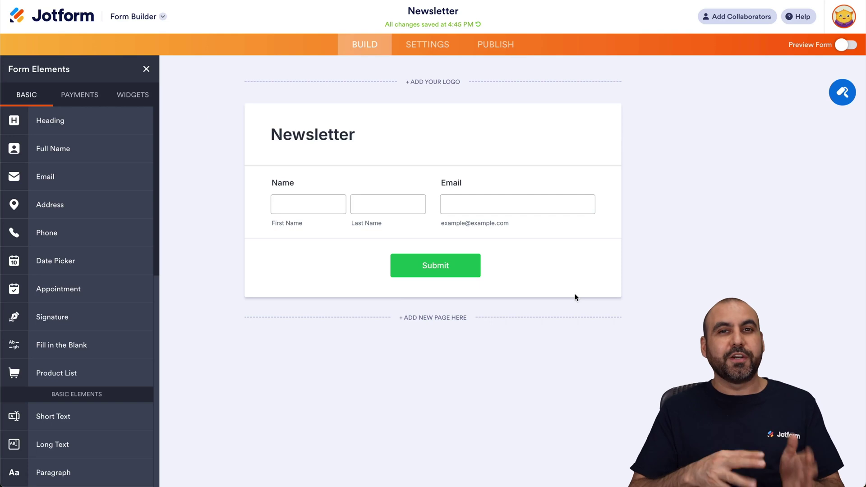